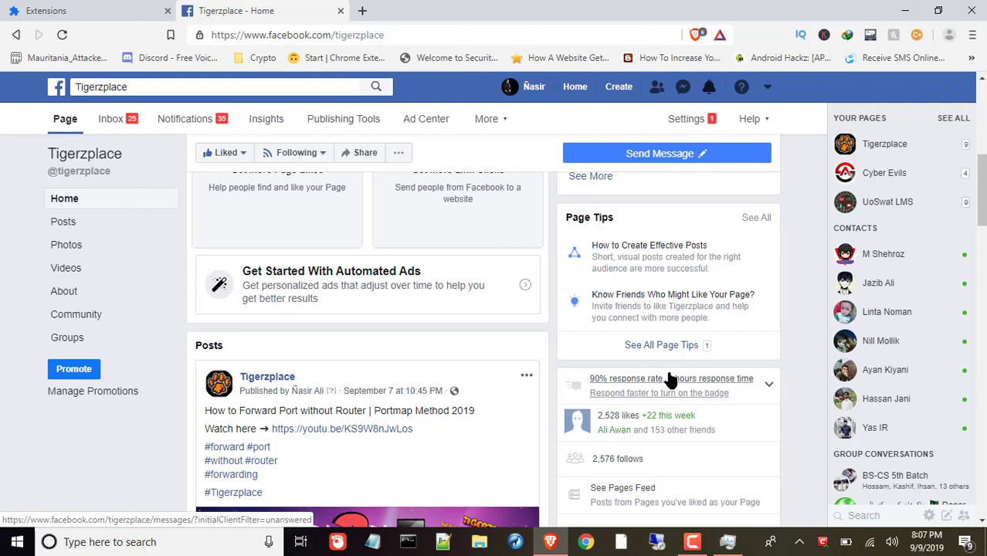
Load the unpacked Toolkit folder from drive E: as a Brave extension and return to the Facebook tab
{"action": "left_click", "coordinate": [971, 35]}
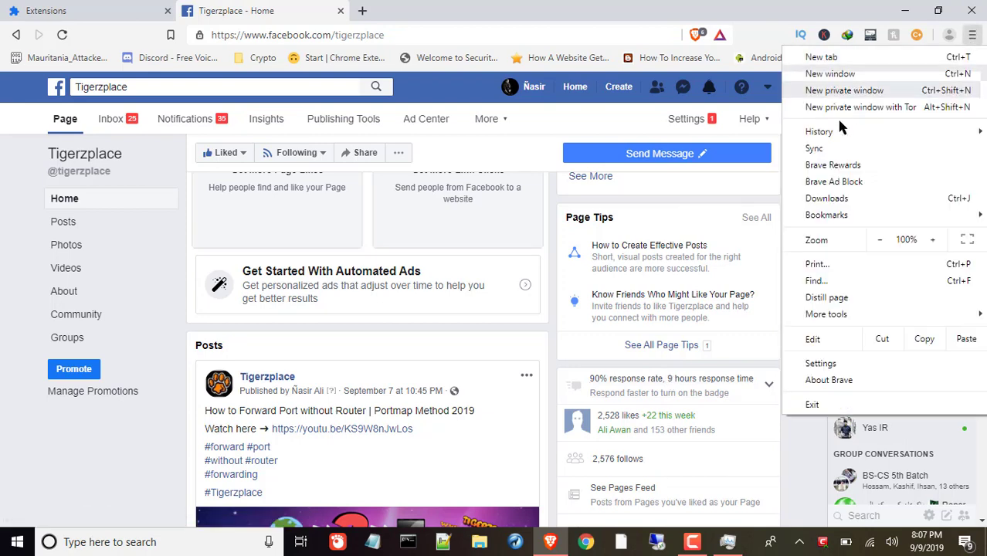
{"action": "mouse_move", "coordinate": [820, 317]}
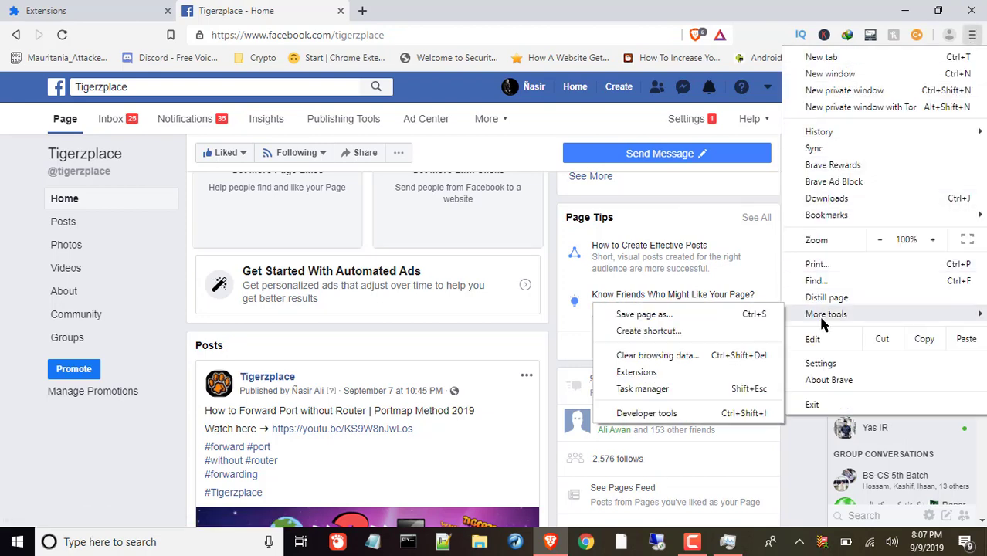
{"action": "left_click", "coordinate": [637, 371]}
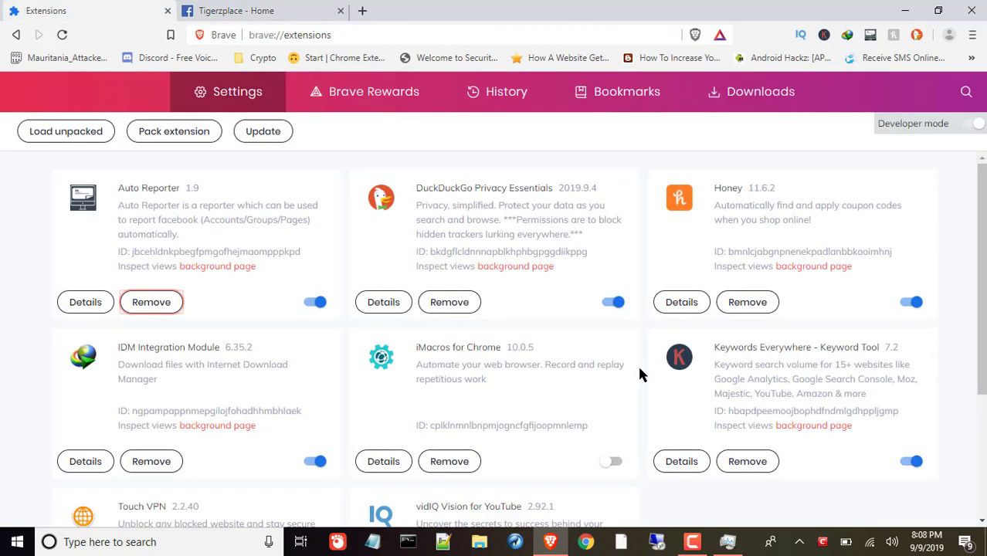
{"action": "left_click", "coordinate": [110, 130]}
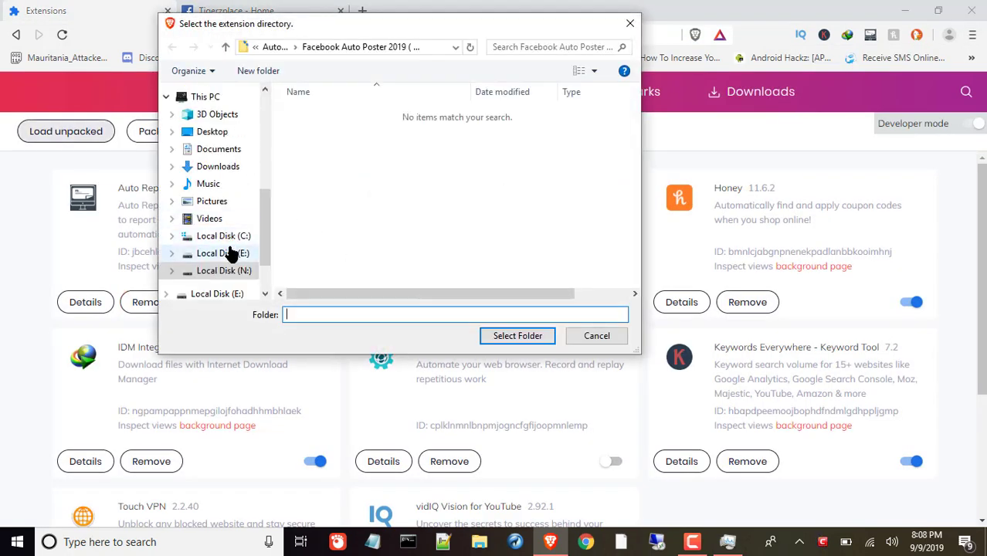
{"action": "left_click", "coordinate": [230, 255]}
{"action": "double_click", "coordinate": [317, 158]}
{"action": "left_click", "coordinate": [518, 336]}
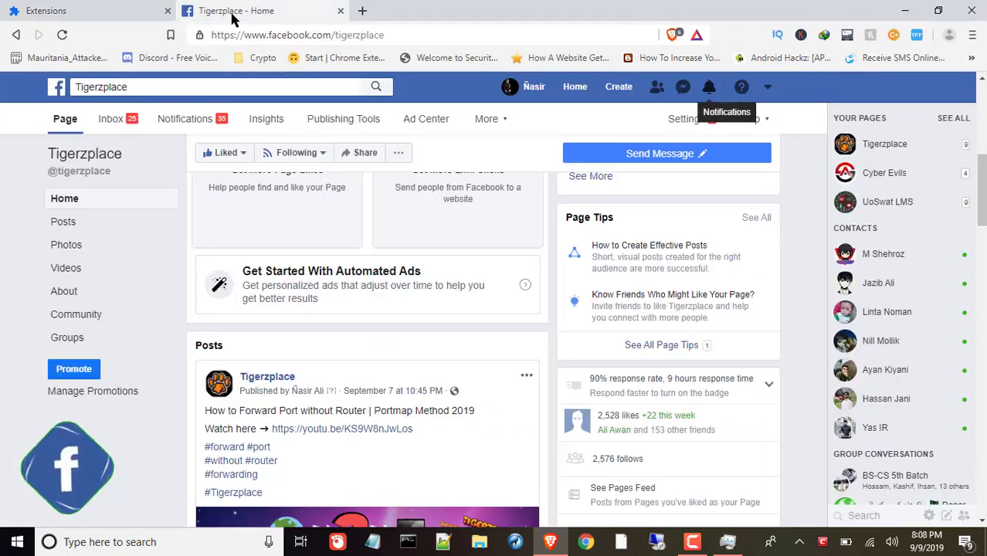
{"action": "left_click", "coordinate": [232, 15]}
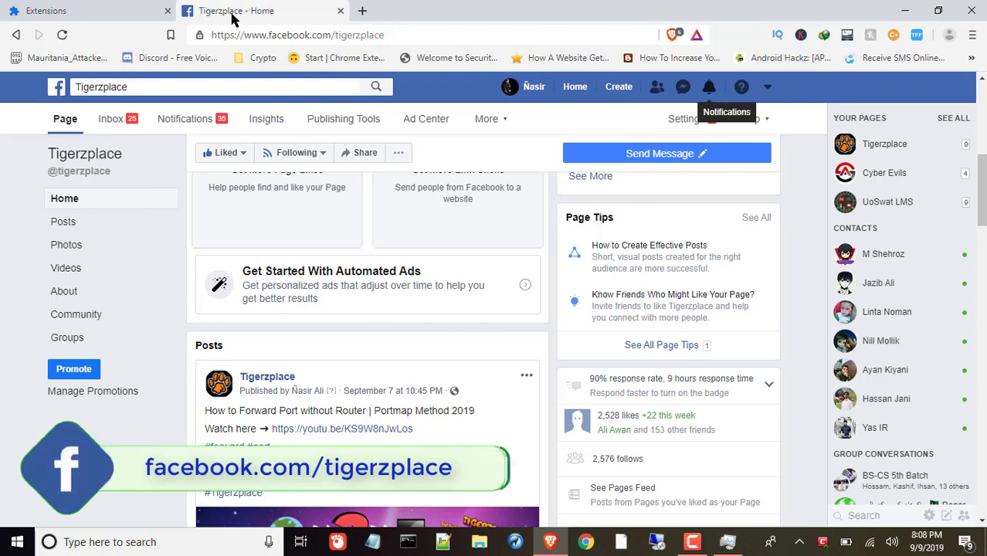
Search the Toolkit For FB tool list for 'post on' and start Post on all joined groups
{"action": "left_click", "coordinate": [916, 34]}
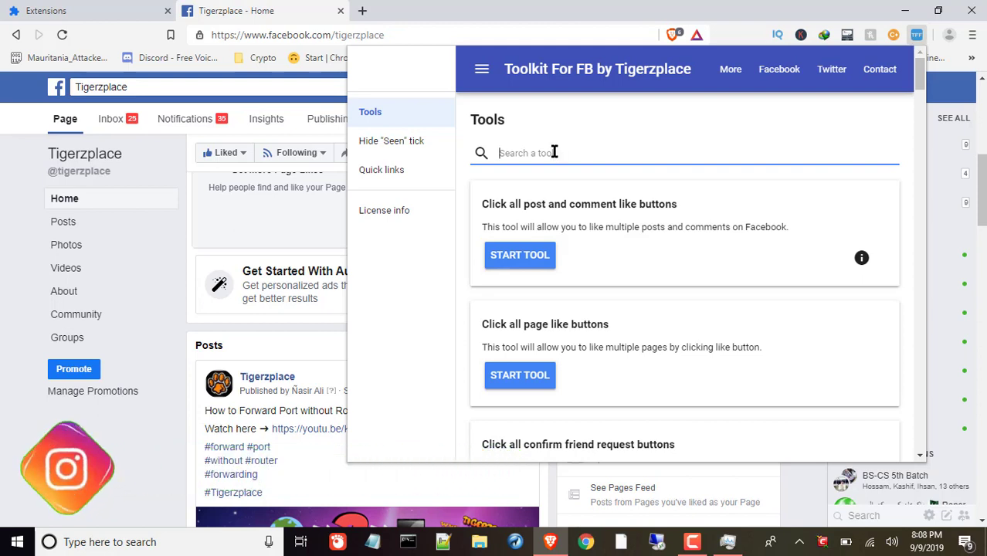
{"action": "type", "text": "post"}
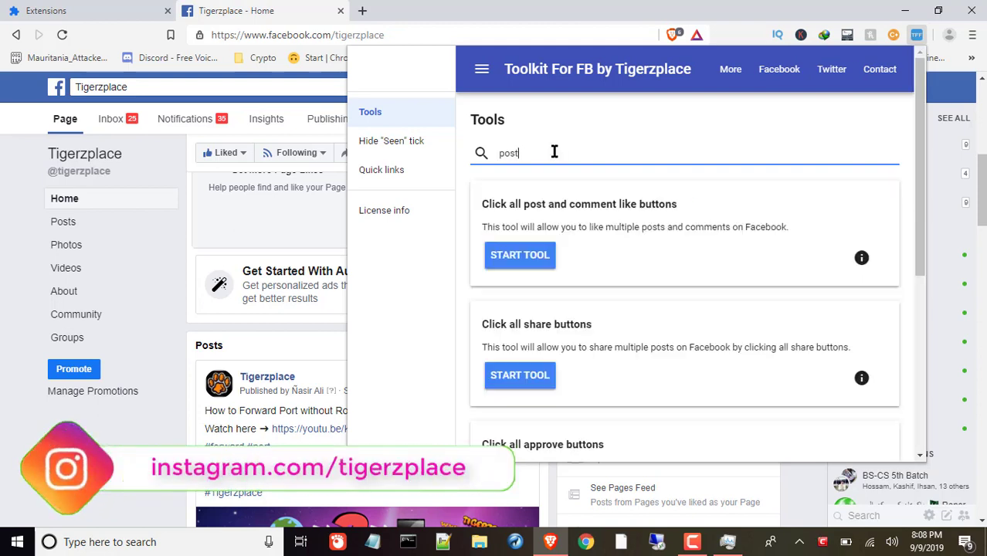
{"action": "type", "text": " on"}
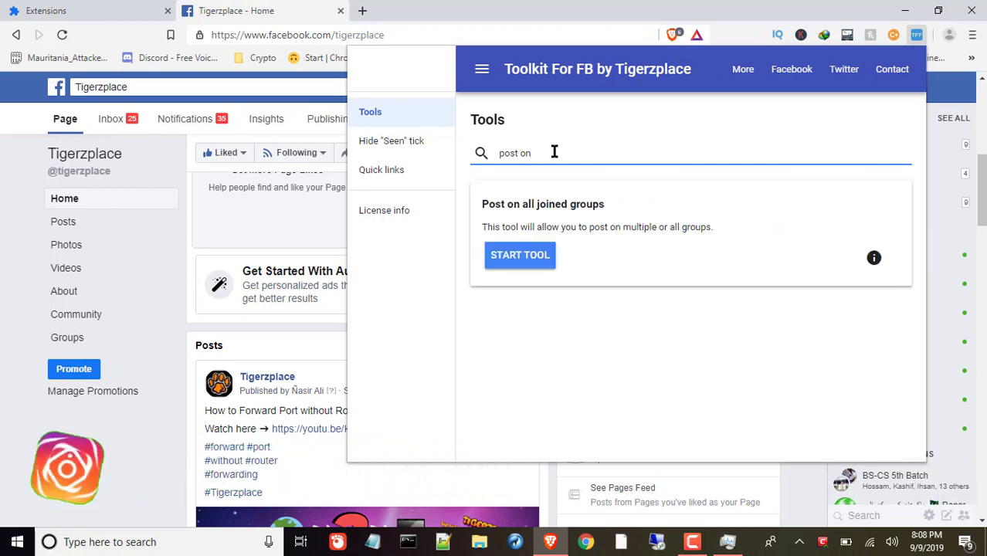
{"action": "left_click", "coordinate": [530, 263]}
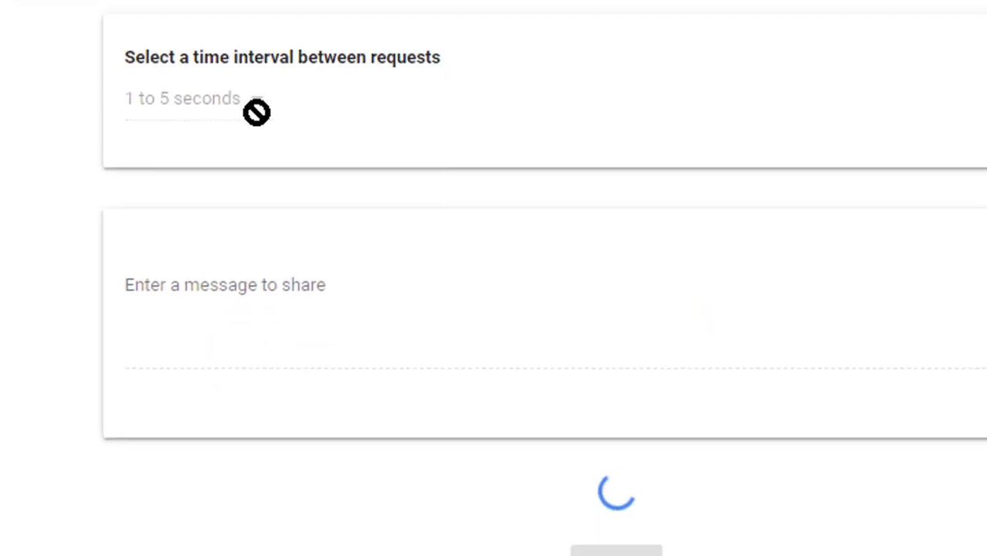
Once the Post on all groups joined by you page loads, click its 'Enter a message to share' field
{"action": "left_click", "coordinate": [147, 249]}
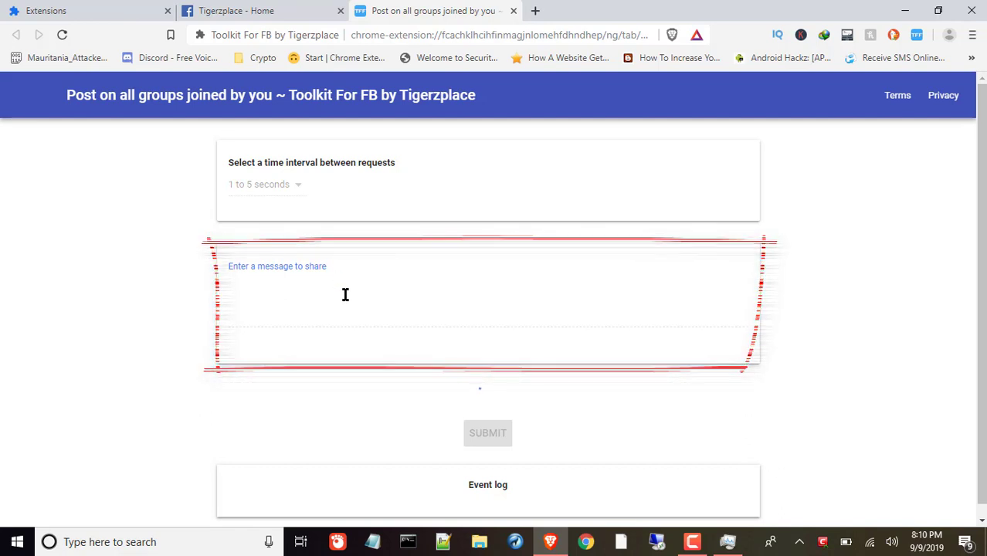
Scroll down to the Select groups table listing joined groups by index, ID and name
{"action": "scroll", "coordinate": [345, 294], "scroll_direction": "down", "scroll_amount": 1}
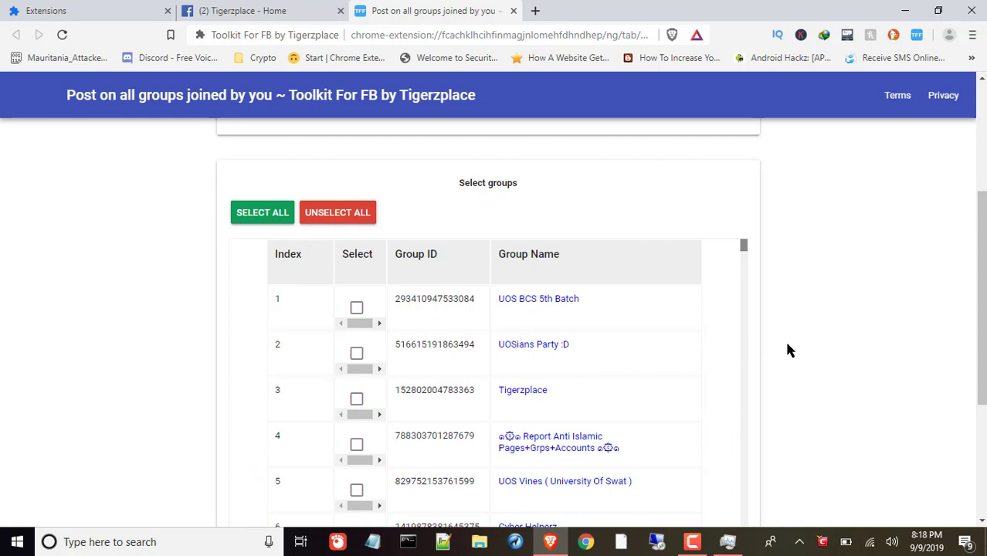
Find 'facebook' on the page and tick the matching groups in rows 7, 8, 11 and 21
{"action": "key", "text": "ctrl+f"}
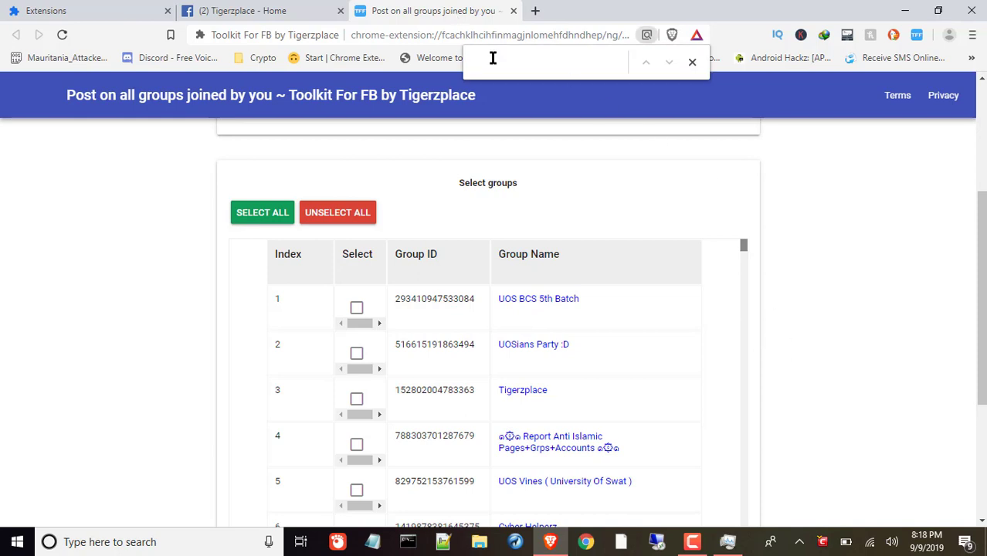
{"action": "type", "text": "facebook"}
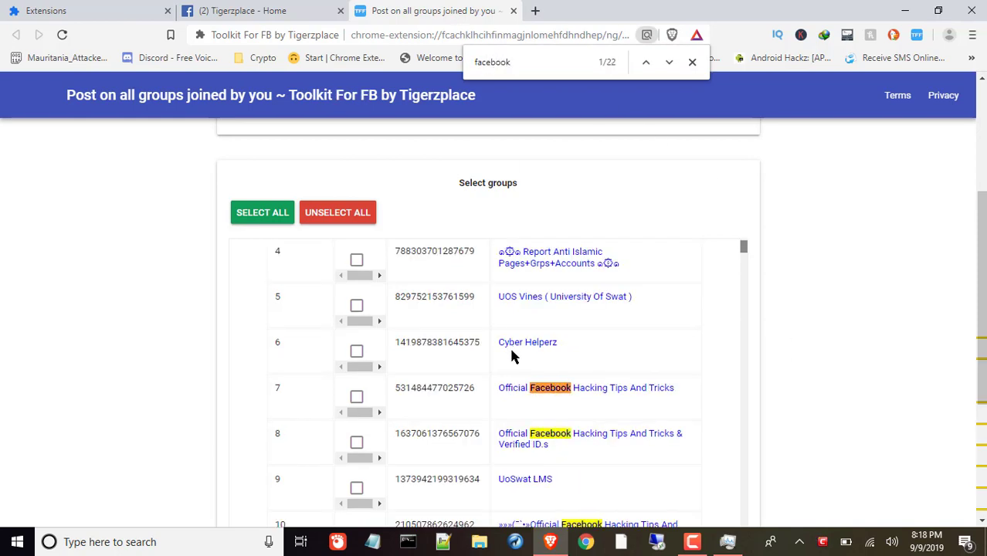
{"action": "left_click", "coordinate": [357, 398]}
{"action": "left_click", "coordinate": [357, 446]}
{"action": "scroll", "coordinate": [384, 445], "scroll_direction": "down", "scroll_amount": 2}
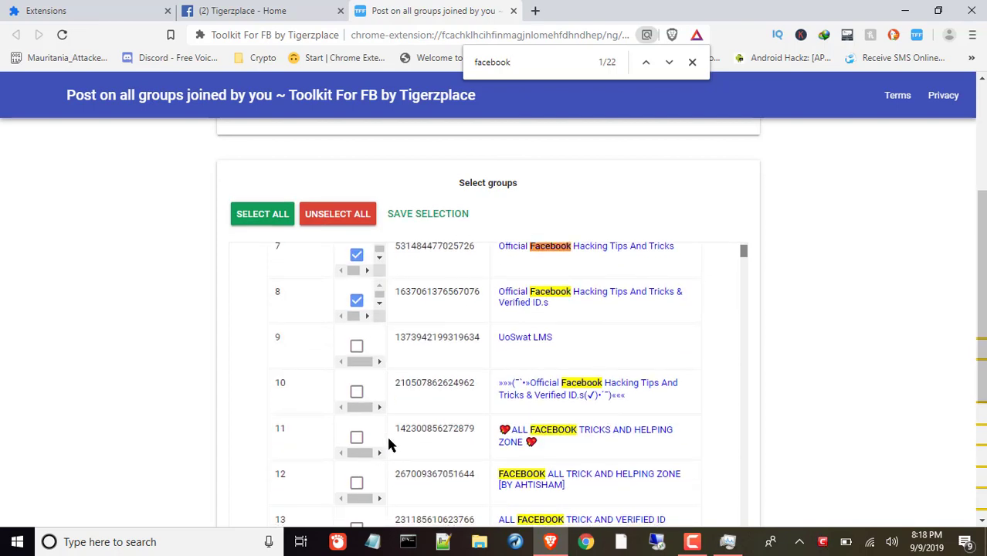
{"action": "left_click", "coordinate": [357, 437]}
{"action": "scroll", "coordinate": [356, 432], "scroll_direction": "down", "scroll_amount": 5}
{"action": "left_click", "coordinate": [355, 489]}
{"action": "scroll", "coordinate": [649, 386], "scroll_direction": "down", "scroll_amount": 3}
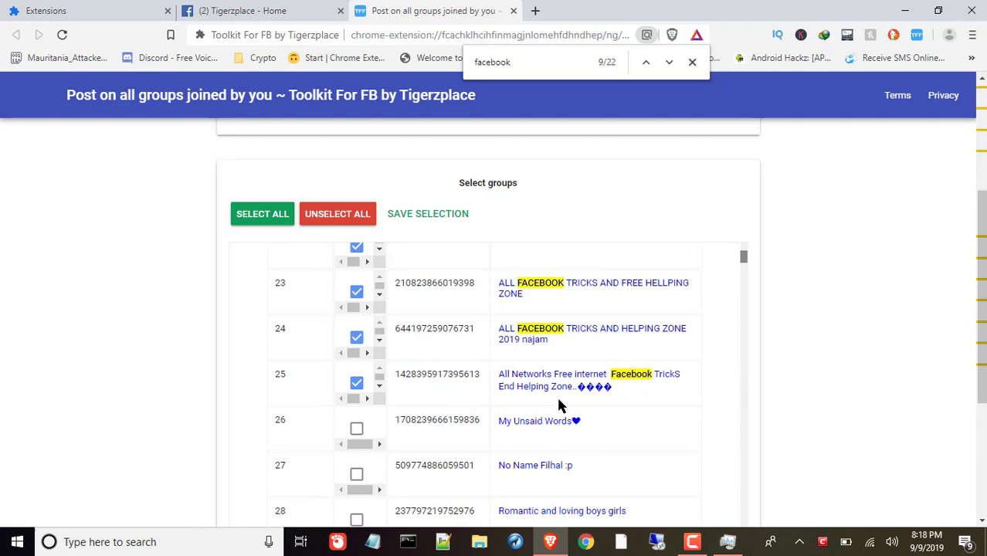
{"action": "scroll", "coordinate": [550, 384], "scroll_direction": "down", "scroll_amount": 1}
{"action": "scroll", "coordinate": [549, 382], "scroll_direction": "down", "scroll_amount": 3}
{"action": "scroll", "coordinate": [587, 232], "scroll_direction": "up", "scroll_amount": 4}
{"action": "left_click", "coordinate": [669, 62]}
{"action": "left_click", "coordinate": [669, 62]}
Search 'youtubetricks' and tick matching groups in rows 362, 376, 378, 465, 466 and 467
{"action": "left_click", "coordinate": [467, 67]}
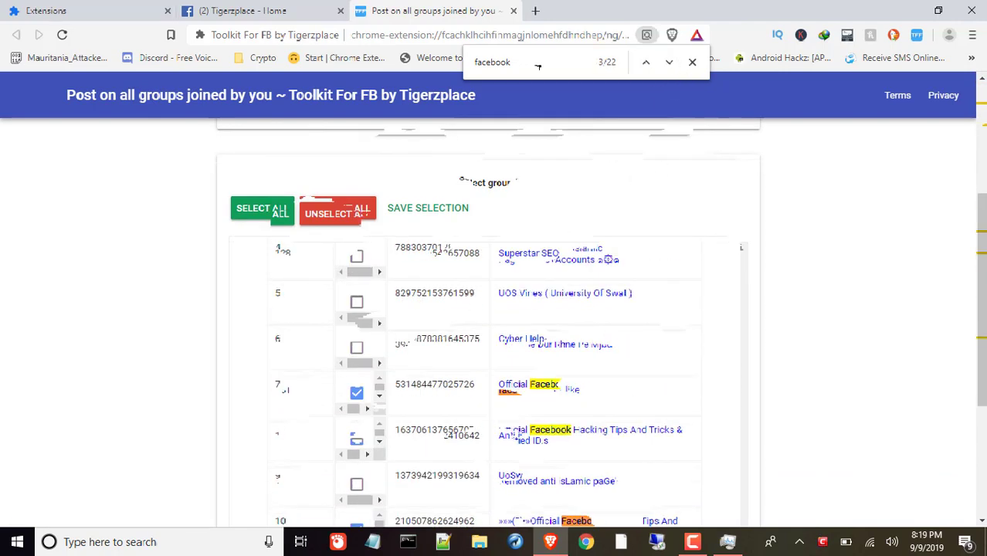
{"action": "type", "text": "youtube"}
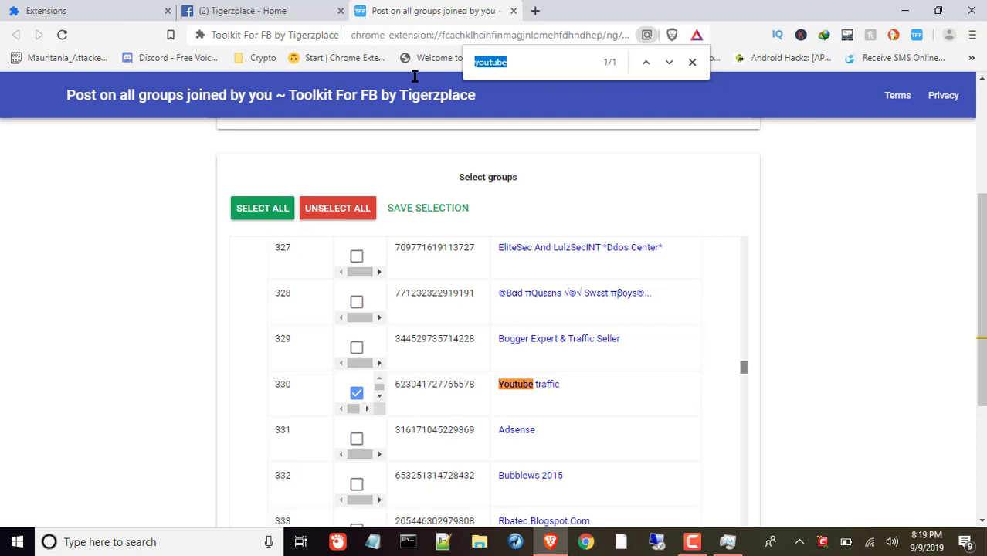
{"action": "type", "text": "tricks"}
{"action": "left_click", "coordinate": [355, 392]}
{"action": "left_click", "coordinate": [669, 61]}
{"action": "left_click", "coordinate": [356, 392]}
{"action": "left_click", "coordinate": [356, 483]}
{"action": "left_click", "coordinate": [669, 62]}
{"action": "left_click", "coordinate": [669, 62]}
{"action": "left_click", "coordinate": [669, 61]}
{"action": "left_click", "coordinate": [669, 62]}
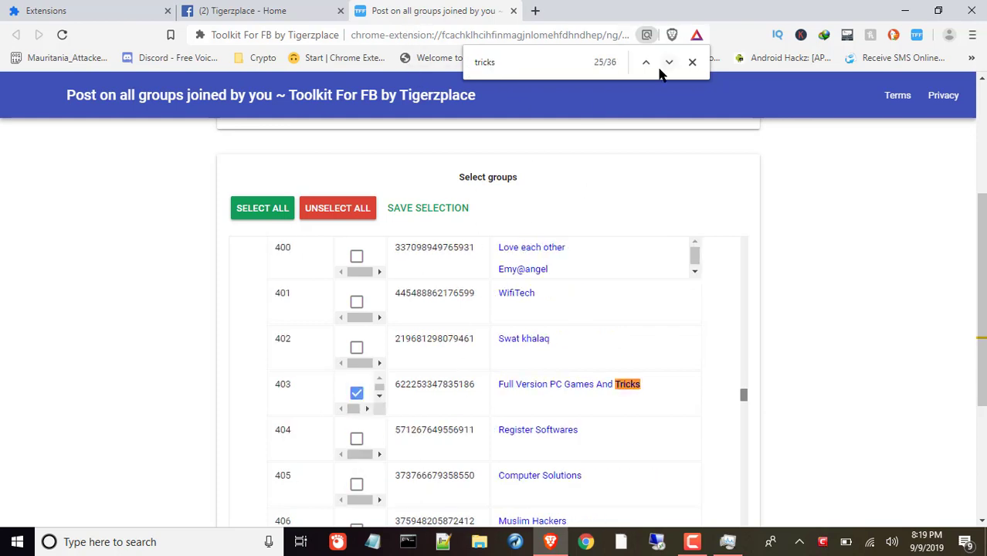
Continue through the Tricks matches, ticking rows 452, 529, 620, 624, 631, 636 and 668
{"action": "left_click", "coordinate": [669, 62]}
{"action": "left_click", "coordinate": [669, 62]}
{"action": "left_click", "coordinate": [356, 392]}
{"action": "left_click", "coordinate": [668, 62]}
{"action": "left_click", "coordinate": [356, 392]}
{"action": "left_click", "coordinate": [356, 437]}
{"action": "left_click", "coordinate": [356, 485]}
{"action": "left_click", "coordinate": [668, 62]}
{"action": "left_click", "coordinate": [356, 390]}
{"action": "left_click", "coordinate": [668, 62]}
{"action": "left_click", "coordinate": [356, 391]}
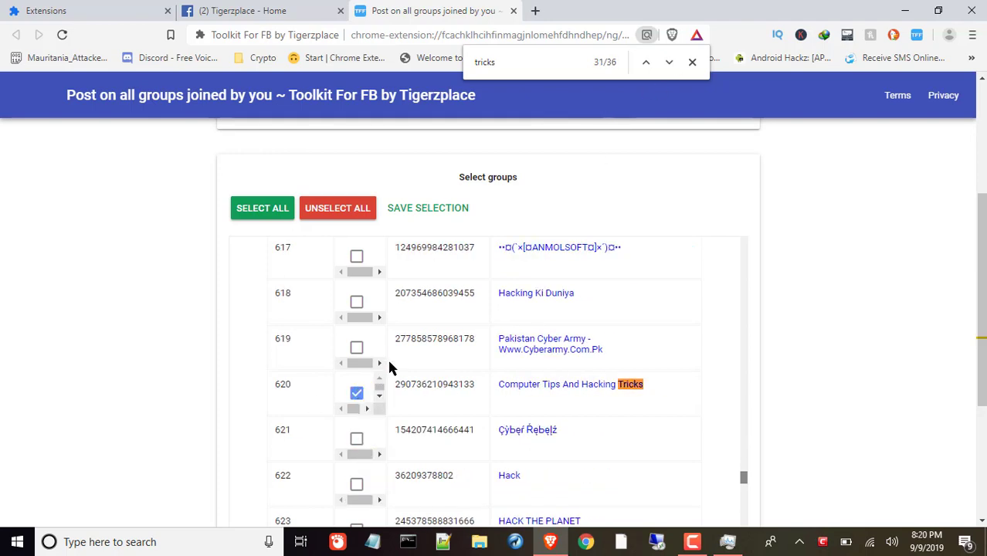
{"action": "scroll", "coordinate": [390, 368], "scroll_direction": "down", "scroll_amount": 2}
{"action": "left_click", "coordinate": [355, 429]}
{"action": "left_click", "coordinate": [669, 62]}
{"action": "left_click", "coordinate": [356, 391]}
{"action": "left_click", "coordinate": [669, 62]}
{"action": "left_click", "coordinate": [356, 392]}
{"action": "left_click", "coordinate": [669, 62]}
{"action": "left_click", "coordinate": [668, 62]}
{"action": "left_click", "coordinate": [669, 62]}
{"action": "left_click", "coordinate": [356, 392]}
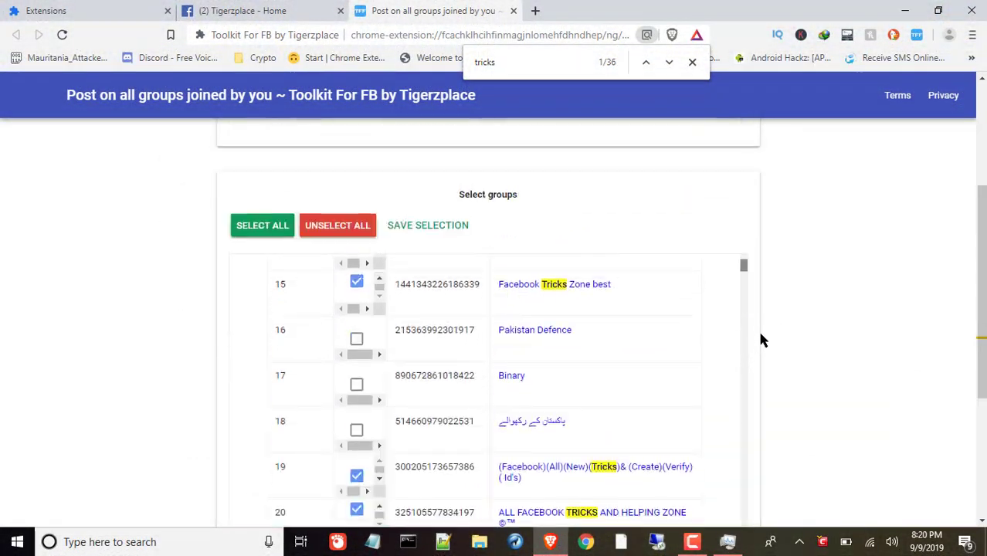
Copy the link address of the latest Tigerzplace post from its timestamp on Facebook
{"action": "scroll", "coordinate": [757, 329], "scroll_direction": "down", "scroll_amount": 2}
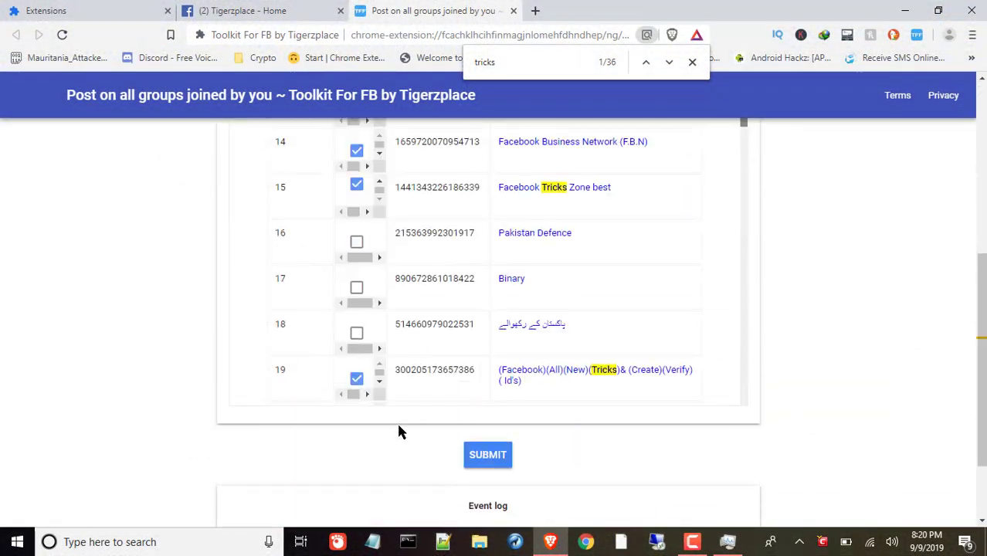
{"action": "scroll", "coordinate": [744, 278], "scroll_direction": "up", "scroll_amount": 10}
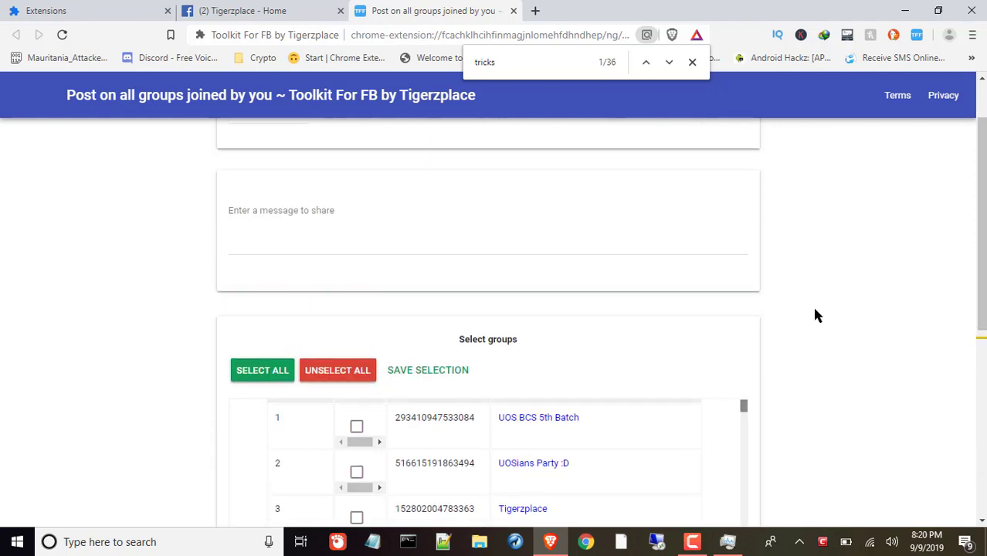
{"action": "left_click", "coordinate": [418, 312]}
{"action": "left_click", "coordinate": [319, 9]}
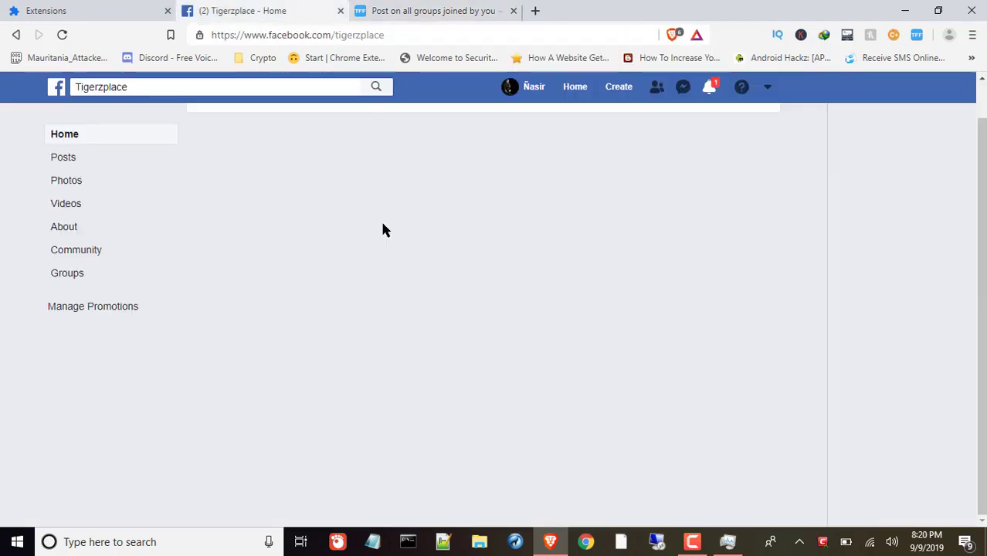
{"action": "scroll", "coordinate": [419, 227], "scroll_direction": "down", "scroll_amount": 6}
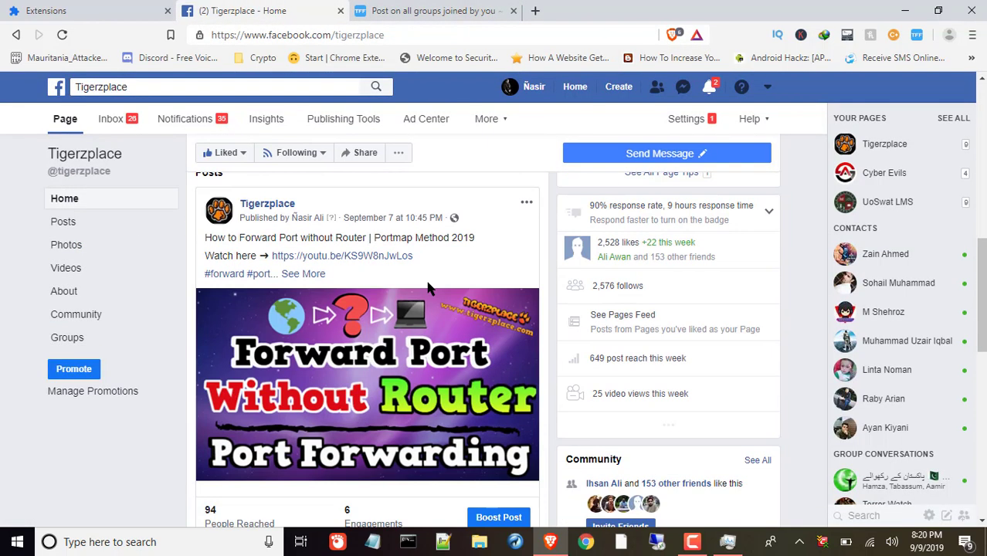
{"action": "right_click", "coordinate": [398, 218]}
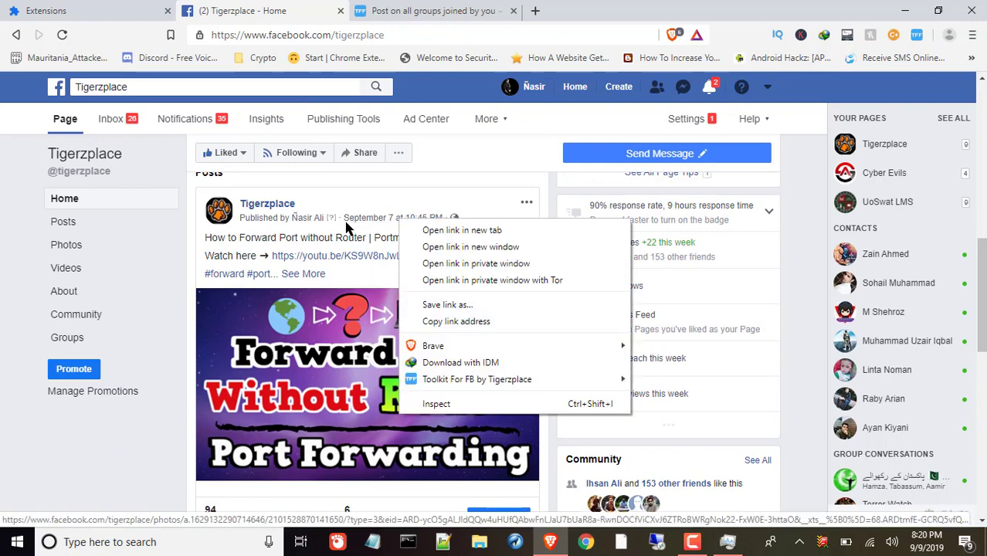
{"action": "left_click", "coordinate": [424, 308]}
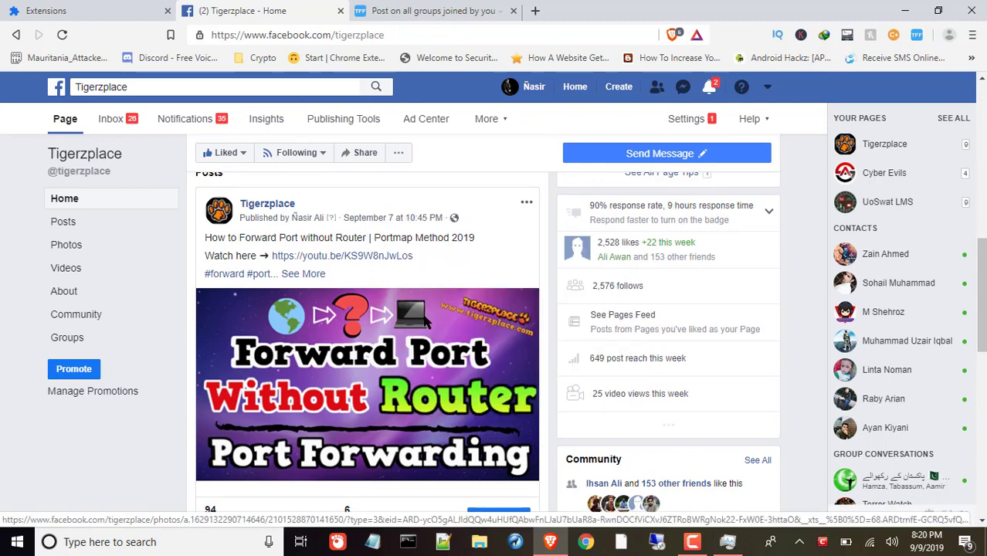
Paste the post link into the group message and delete its ?type= tracking tail
{"action": "left_click", "coordinate": [448, 14]}
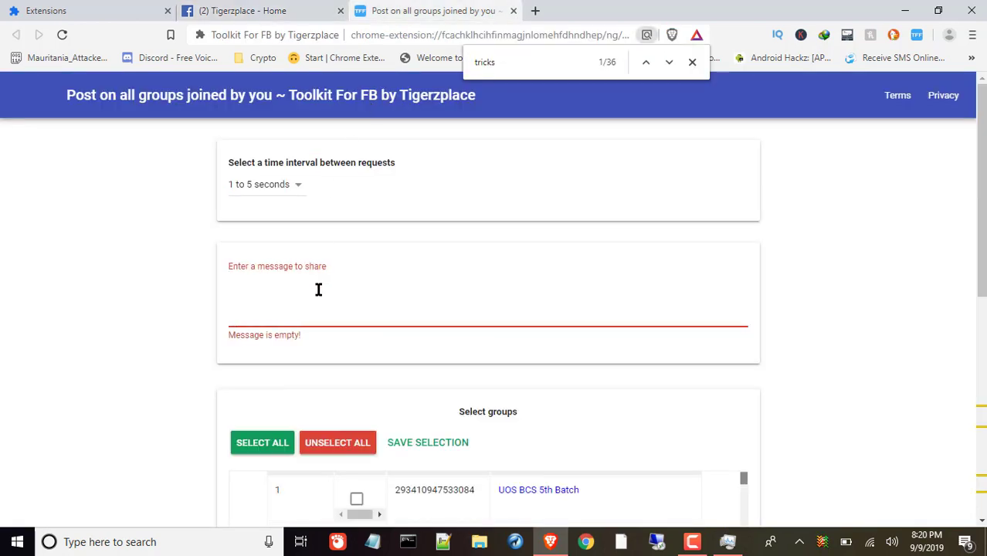
{"action": "key", "text": "ctrl+v"}
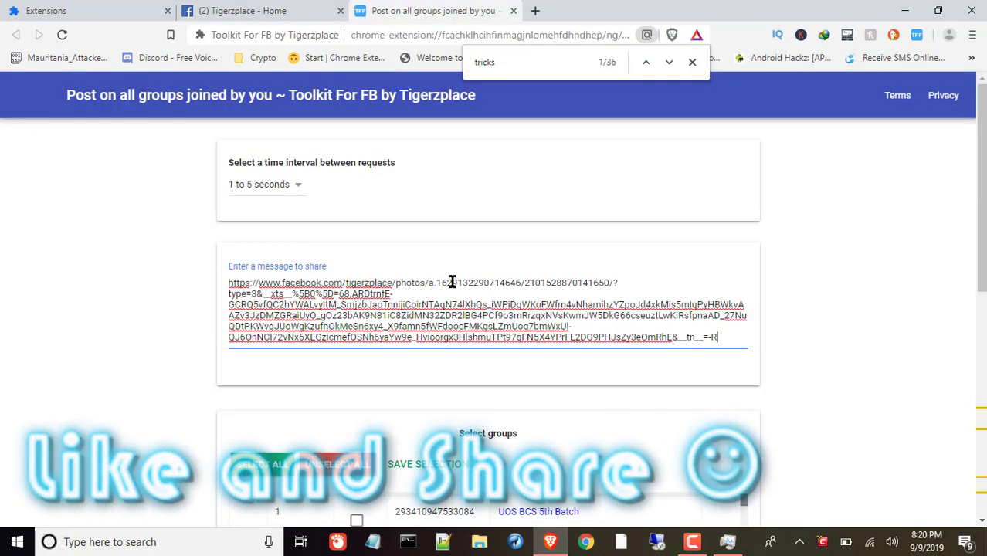
{"action": "left_click_drag", "start_coordinate": [726, 340], "coordinate": [618, 282]}
{"action": "key", "text": "BackSpace"}
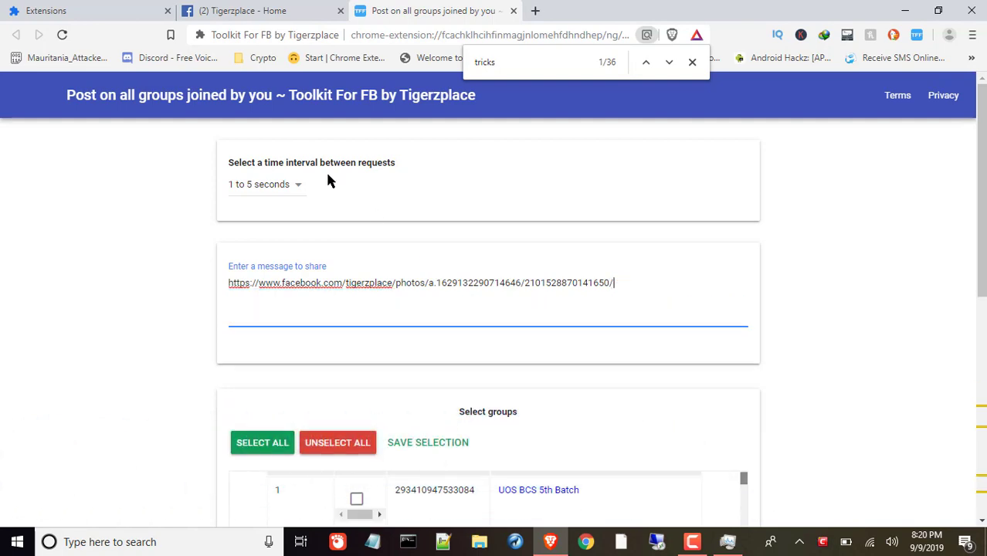
Copy the post's title from Facebook, paste it on a line above the link, and close the find bar
{"action": "left_click", "coordinate": [266, 11]}
{"action": "left_click_drag", "start_coordinate": [484, 241], "coordinate": [199, 241]}
{"action": "key", "text": "ctrl+c"}
{"action": "left_click", "coordinate": [390, 8]}
{"action": "left_click", "coordinate": [229, 265]}
{"action": "key", "text": "Return"}
{"action": "key", "text": "Up"}
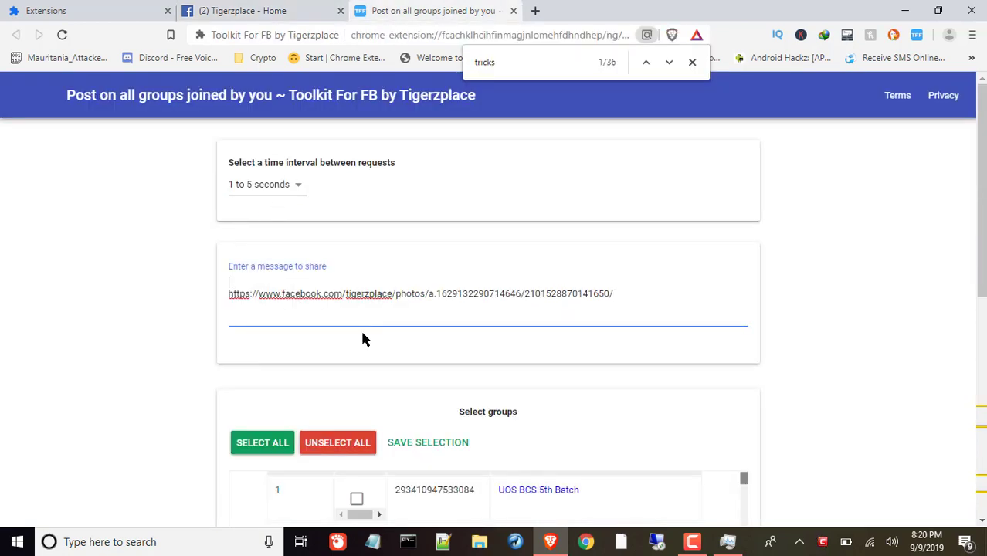
{"action": "key", "text": "ctrl+v"}
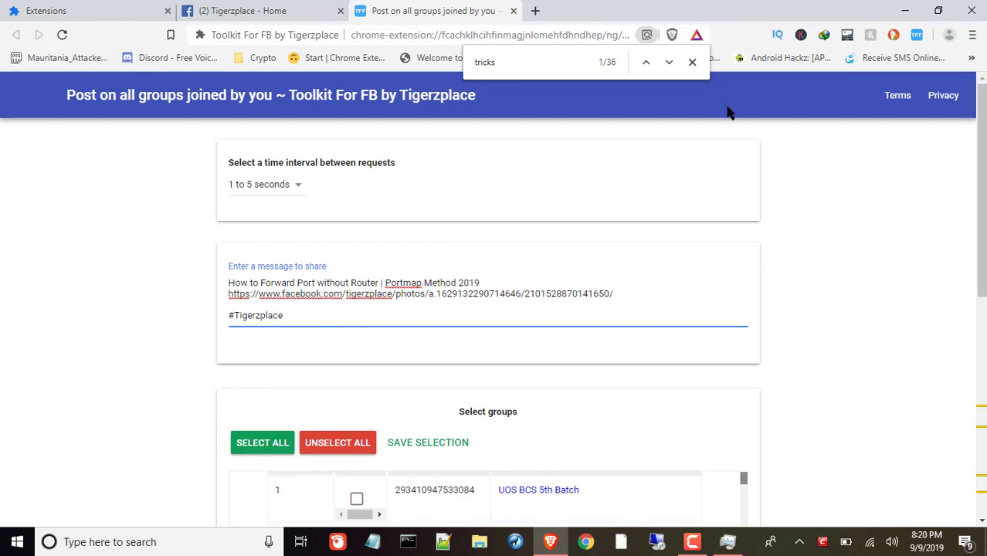
{"action": "left_click", "coordinate": [692, 61]}
{"action": "scroll", "coordinate": [779, 142], "scroll_direction": "down", "scroll_amount": 6}
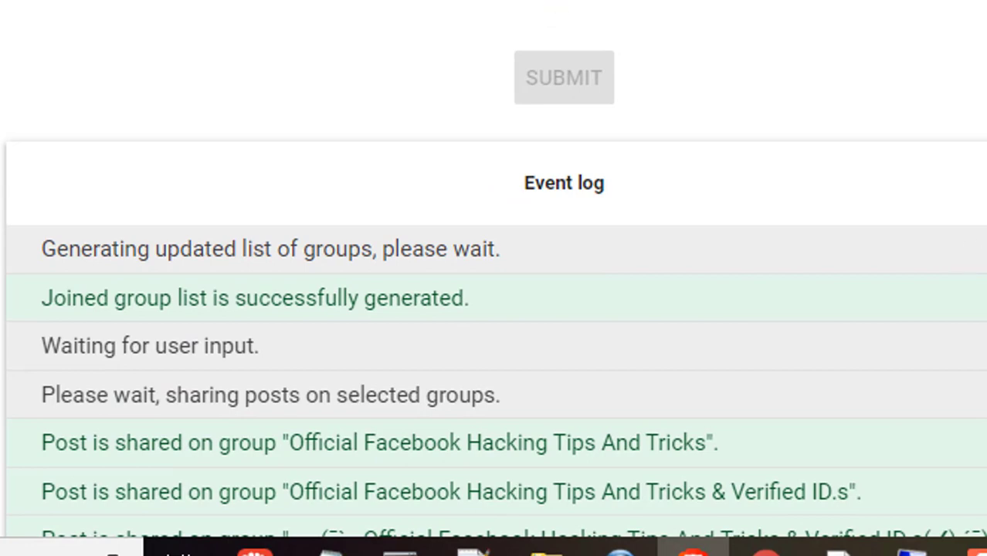
Scroll through the event log's 'Post is shared on group' entries
{"action": "scroll", "coordinate": [744, 332], "scroll_direction": "down", "scroll_amount": 4}
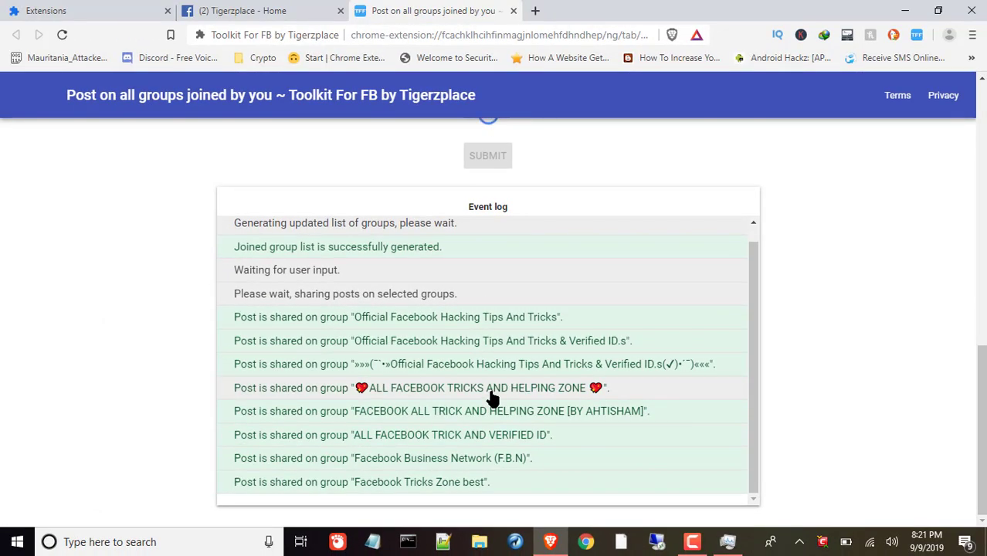
Open the Facebook news feed and check the extension's sharing progress in its event log
{"action": "left_click", "coordinate": [255, 11]}
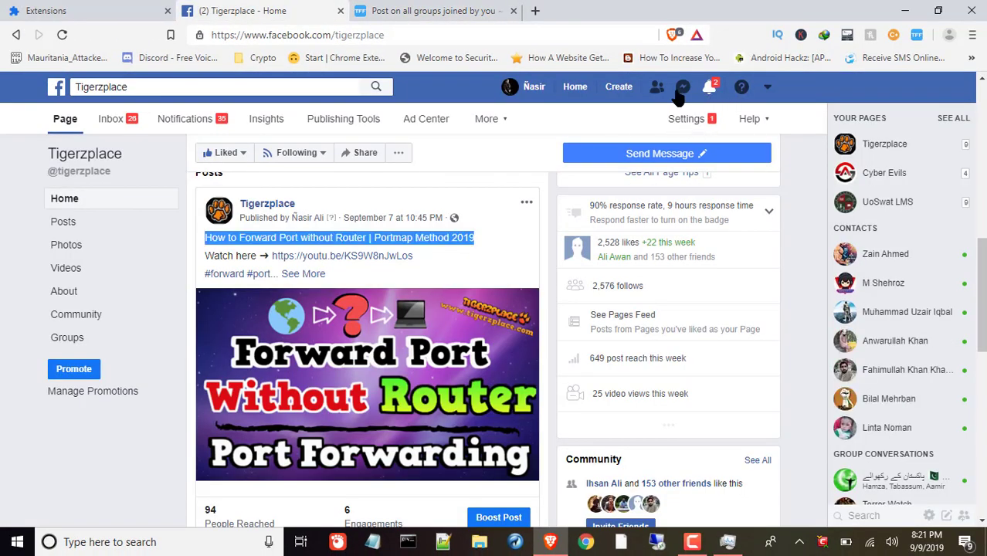
{"action": "left_click", "coordinate": [574, 88]}
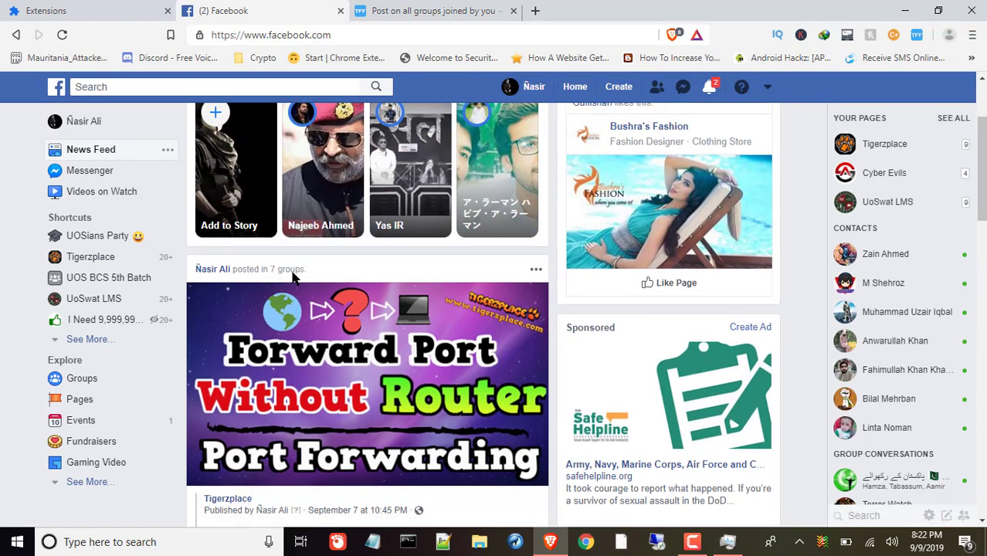
{"action": "scroll", "coordinate": [302, 276], "scroll_direction": "down", "scroll_amount": 2}
{"action": "left_click", "coordinate": [433, 11]}
{"action": "scroll", "coordinate": [505, 395], "scroll_direction": "down", "scroll_amount": 1}
{"action": "scroll", "coordinate": [540, 359], "scroll_direction": "down", "scroll_amount": 1}
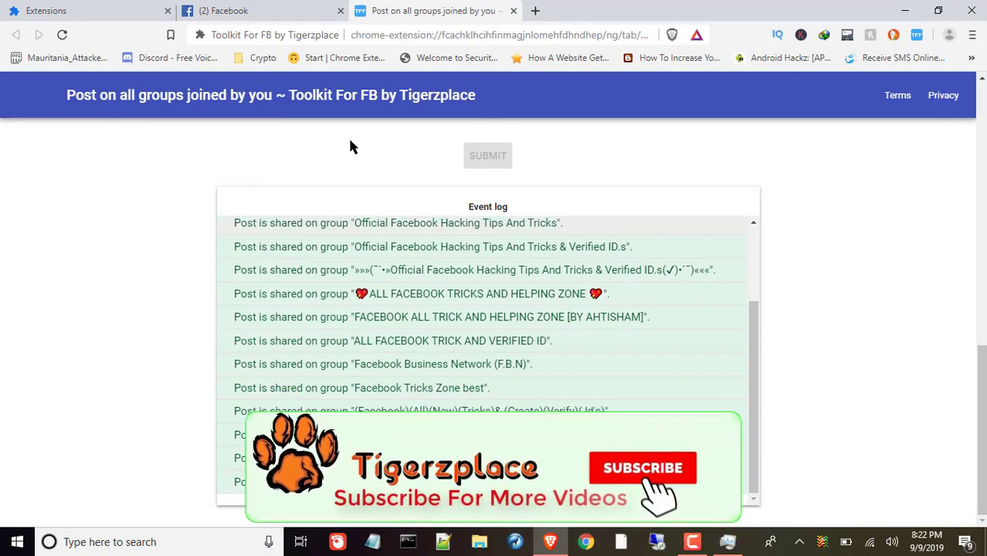
{"action": "left_click", "coordinate": [301, 10]}
Scroll the news feed past the shared group posts, then go back to the profile page
{"action": "scroll", "coordinate": [437, 390], "scroll_direction": "down", "scroll_amount": 3}
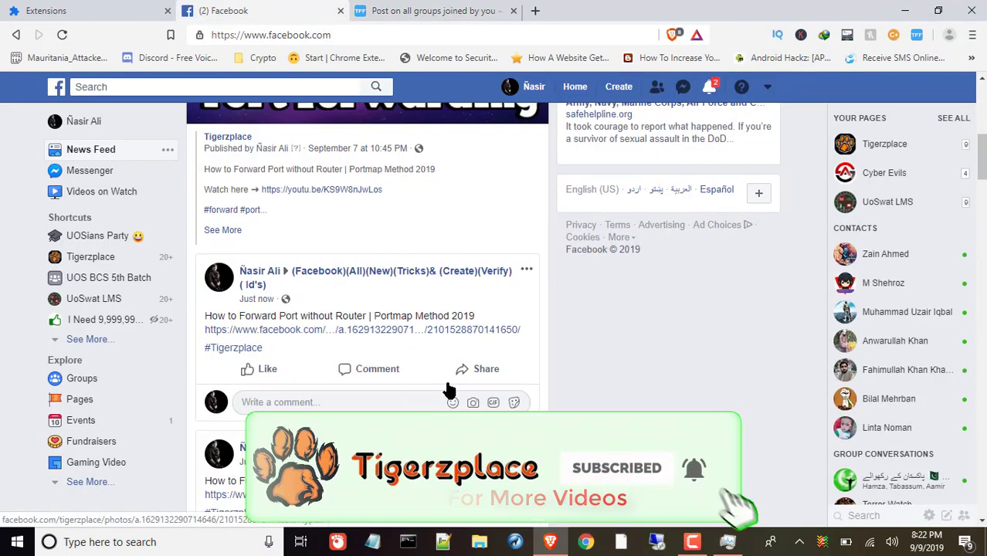
{"action": "scroll", "coordinate": [346, 352], "scroll_direction": "down", "scroll_amount": 6}
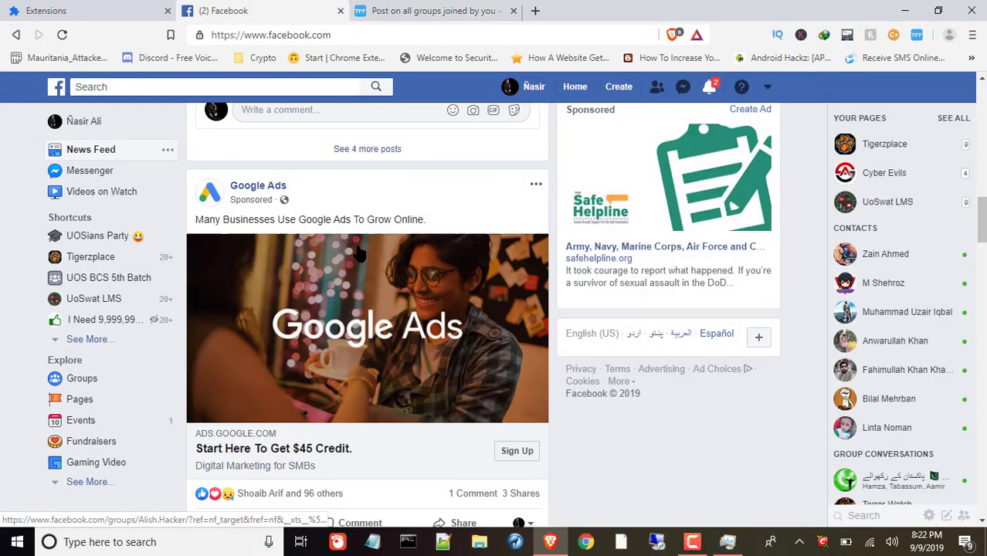
{"action": "scroll", "coordinate": [456, 217], "scroll_direction": "up", "scroll_amount": 2}
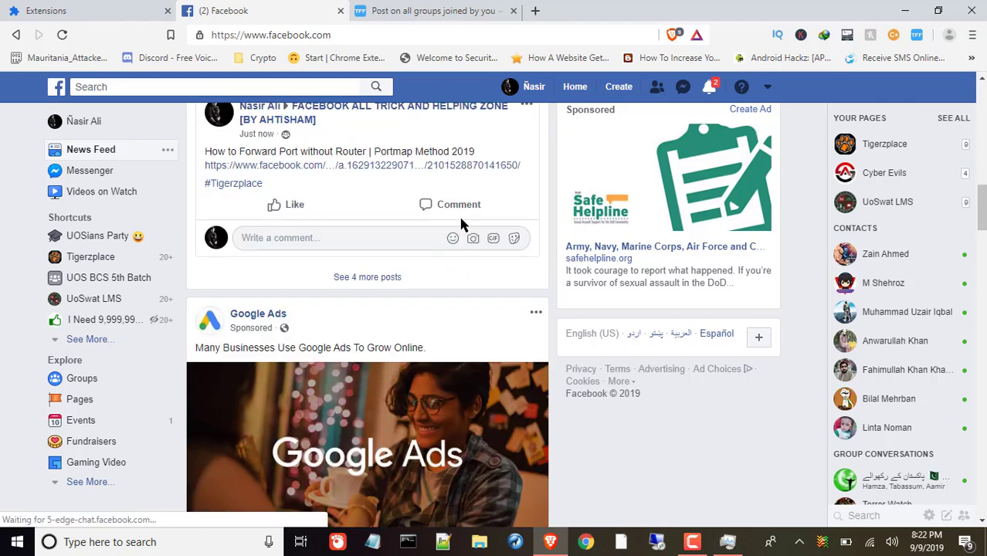
{"action": "key", "text": "alt+Left"}
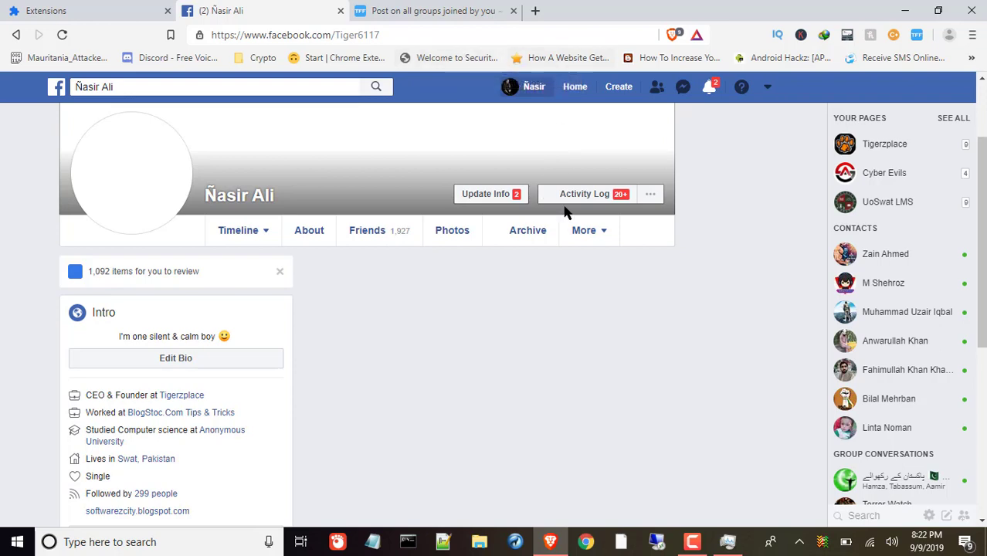
Minimize the chat window and scroll through the Activity Log's group posts
{"action": "key", "text": "ctrl+Tab"}
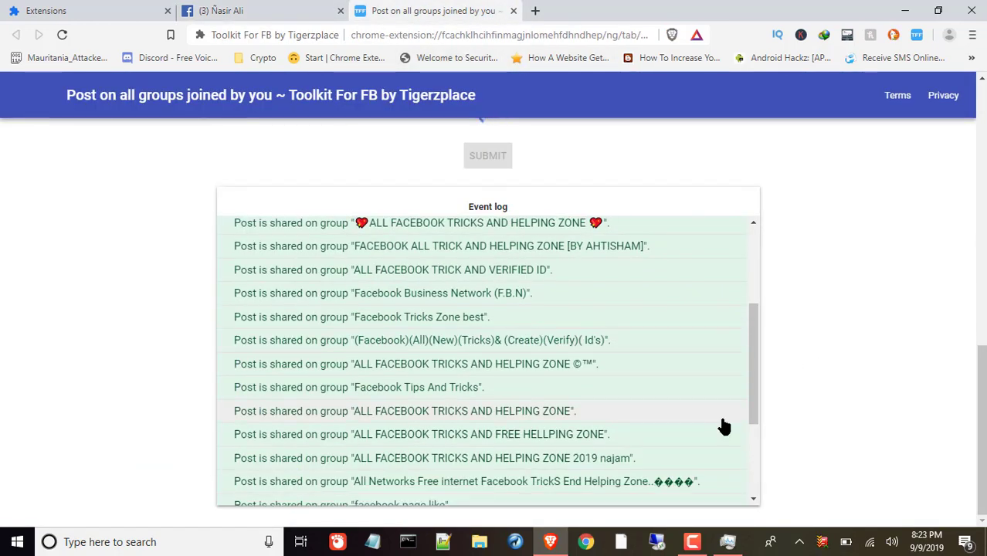
{"action": "key", "text": "ctrl+shift+Tab"}
{"action": "left_click", "coordinate": [775, 278]}
{"action": "scroll", "coordinate": [470, 401], "scroll_direction": "down", "scroll_amount": 8}
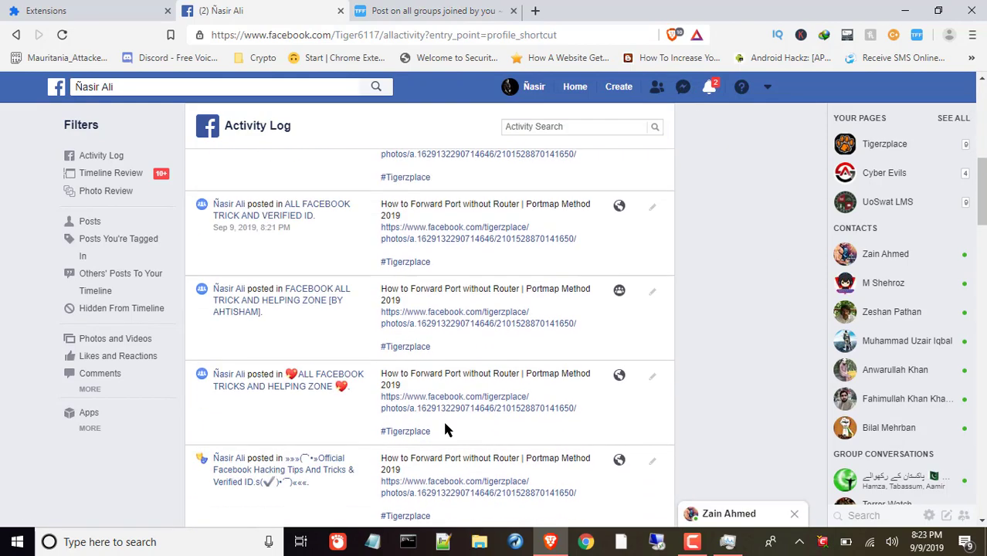
{"action": "scroll", "coordinate": [359, 392], "scroll_direction": "down", "scroll_amount": 4}
{"action": "scroll", "coordinate": [388, 403], "scroll_direction": "up", "scroll_amount": 3}
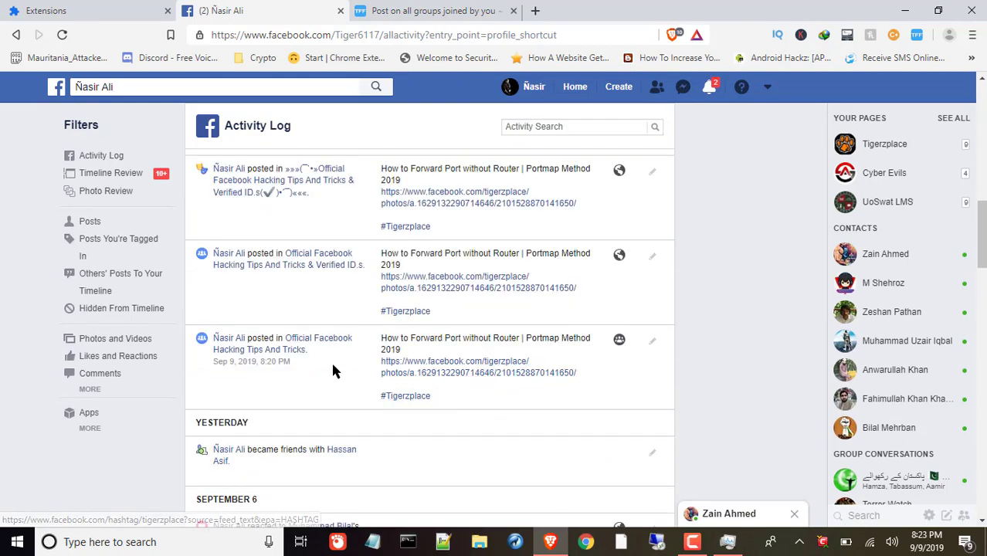
{"action": "scroll", "coordinate": [348, 367], "scroll_direction": "up", "scroll_amount": 4}
{"action": "scroll", "coordinate": [510, 355], "scroll_direction": "up", "scroll_amount": 6}
Check the extension's event log to confirm sharing to all selected groups is complete
{"action": "left_click", "coordinate": [438, 10]}
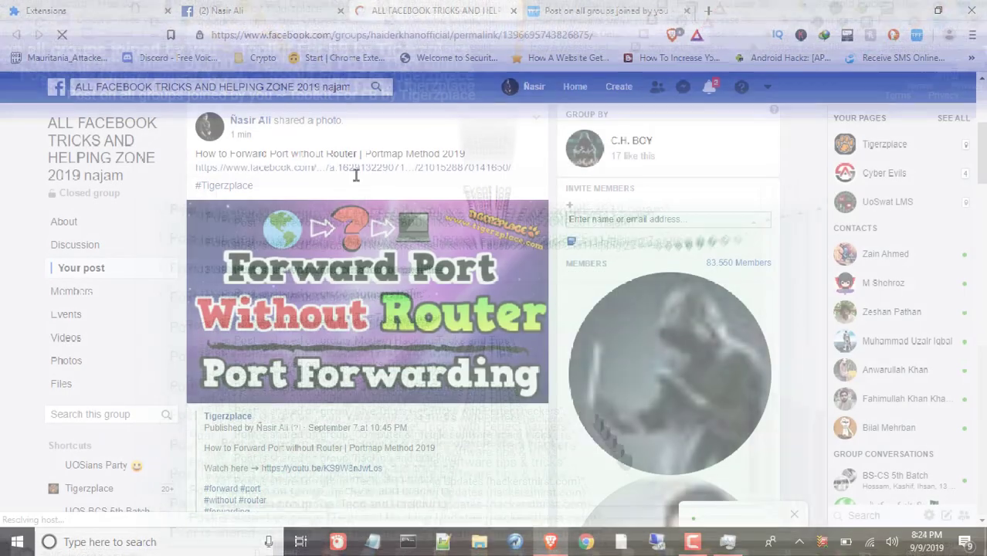
{"action": "scroll", "coordinate": [348, 349], "scroll_direction": "down", "scroll_amount": 2}
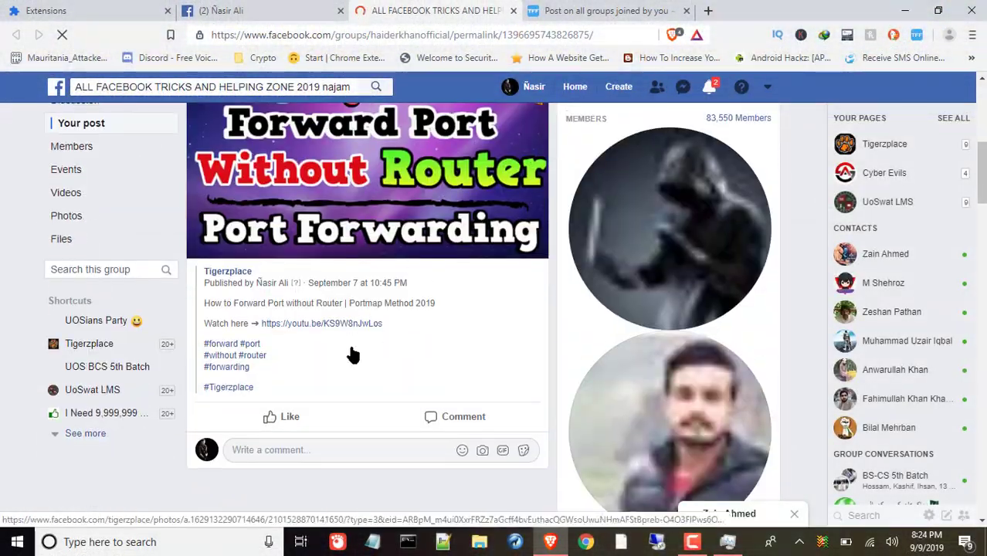
{"action": "scroll", "coordinate": [370, 289], "scroll_direction": "up", "scroll_amount": 2}
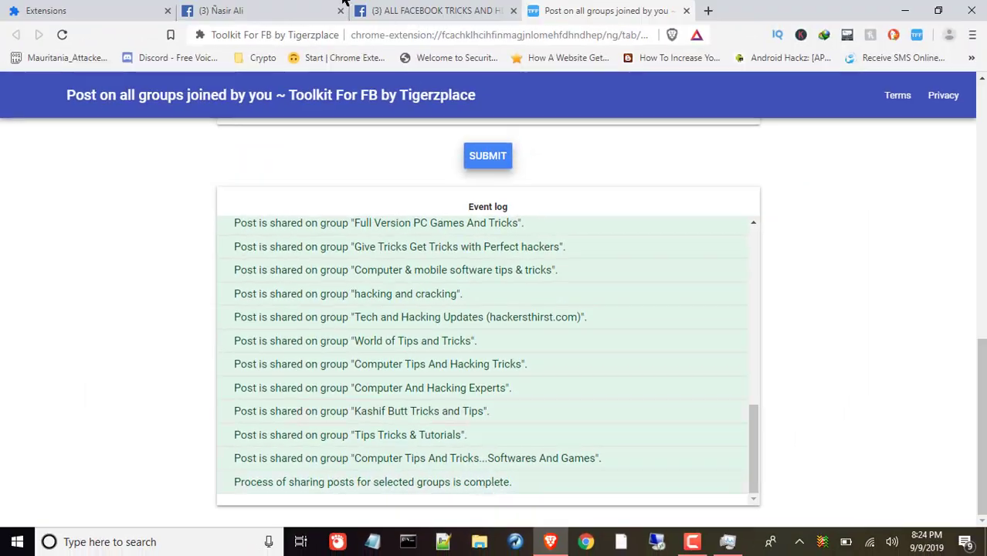
Close the extra Facebook tab and return to the top of the extension's event log
{"action": "left_click", "coordinate": [333, 6]}
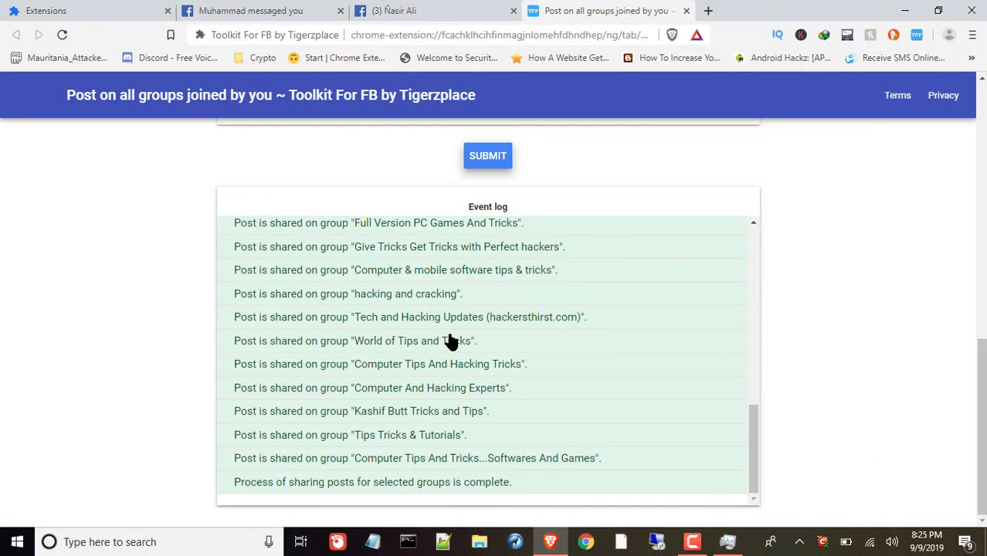
{"action": "scroll", "coordinate": [451, 368], "scroll_direction": "up", "scroll_amount": 10}
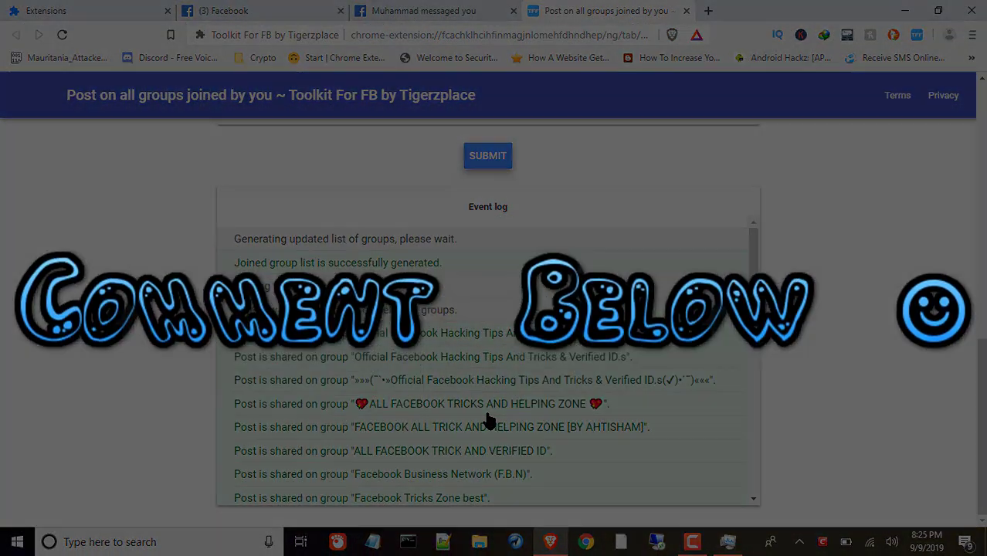